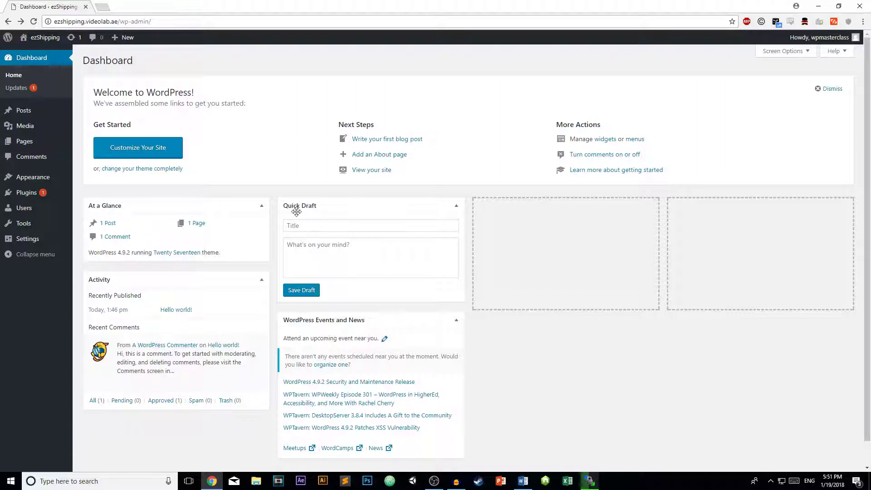
# - Open the list of installed plugins
pyautogui.moveTo(57, 202)
pyautogui.moveTo(28, 193)
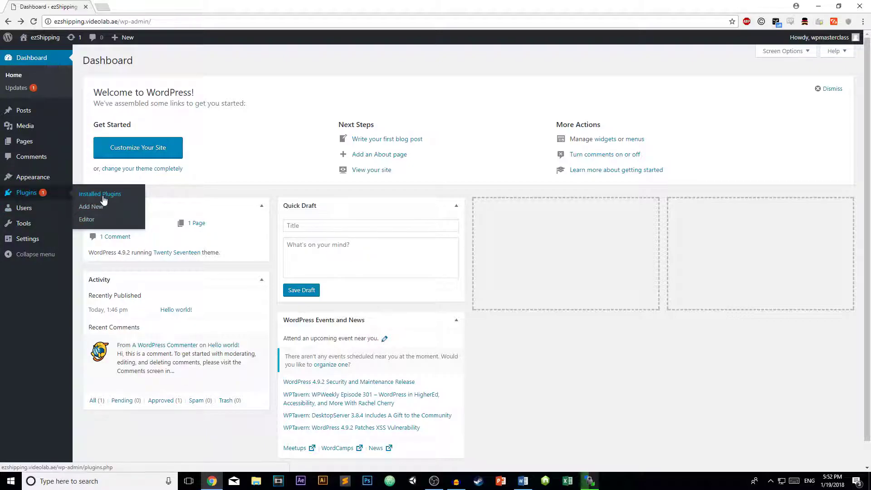
pyautogui.click(104, 195)
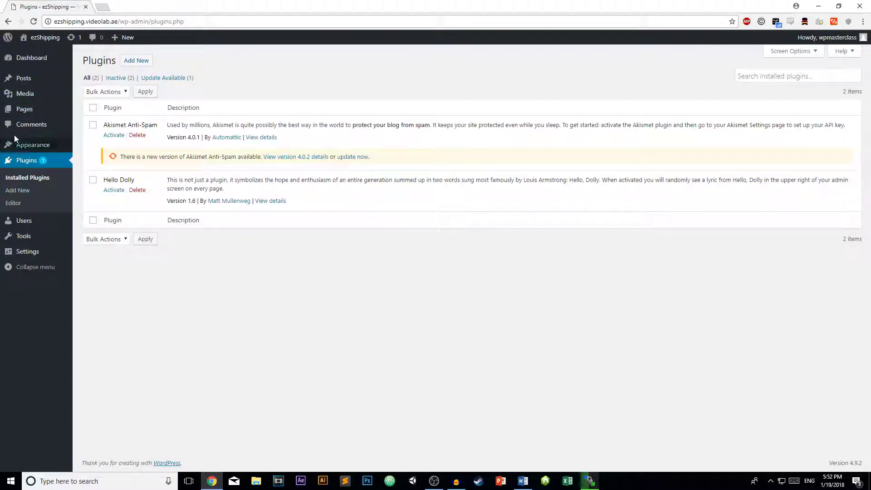
# - Examine the bulk actions offered for installed plugins, selecting Akismet Anti-Spam and clearing the selection again
pyautogui.click(118, 93)
pyautogui.click(118, 91)
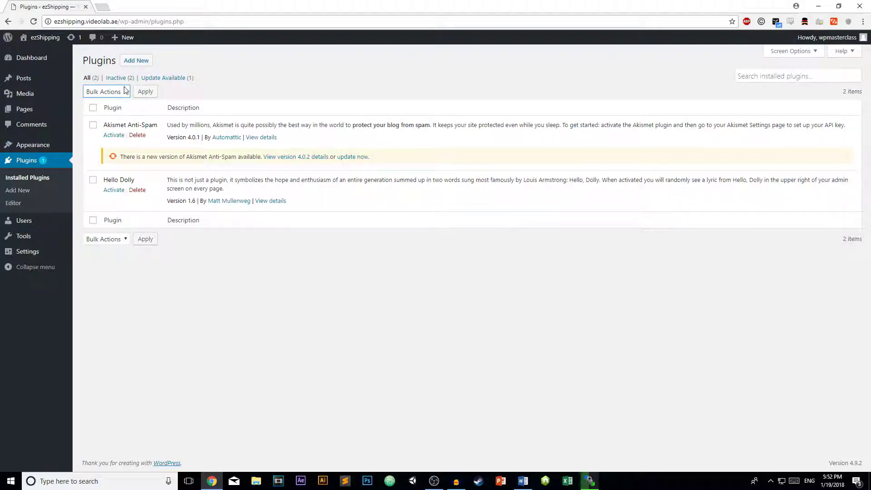
pyautogui.click(93, 125)
pyautogui.click(101, 94)
pyautogui.click(103, 95)
pyautogui.click(90, 124)
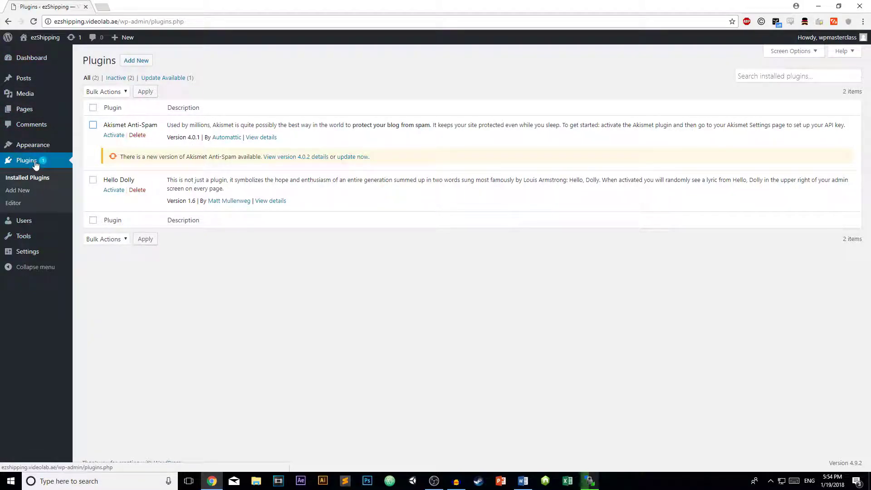
# - Search the plugin directory for "page builder", and install and activate Page Builder by SiteOrigin
pyautogui.click(20, 192)
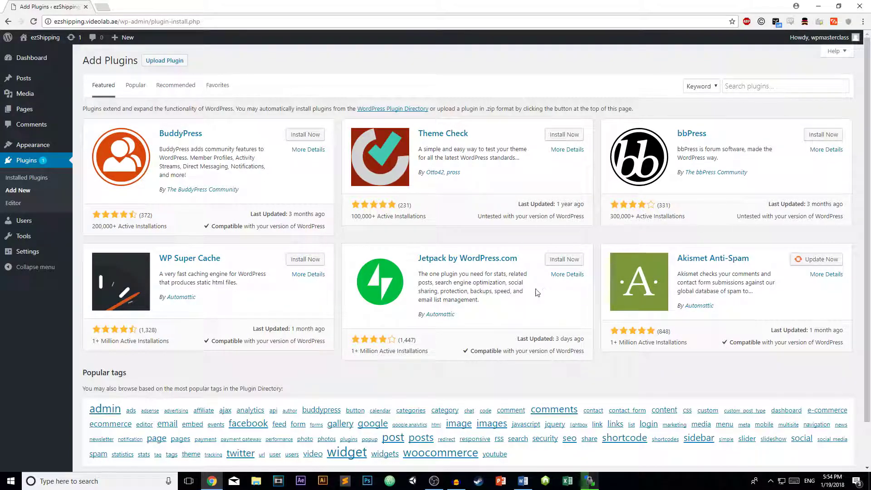
pyautogui.click(734, 86)
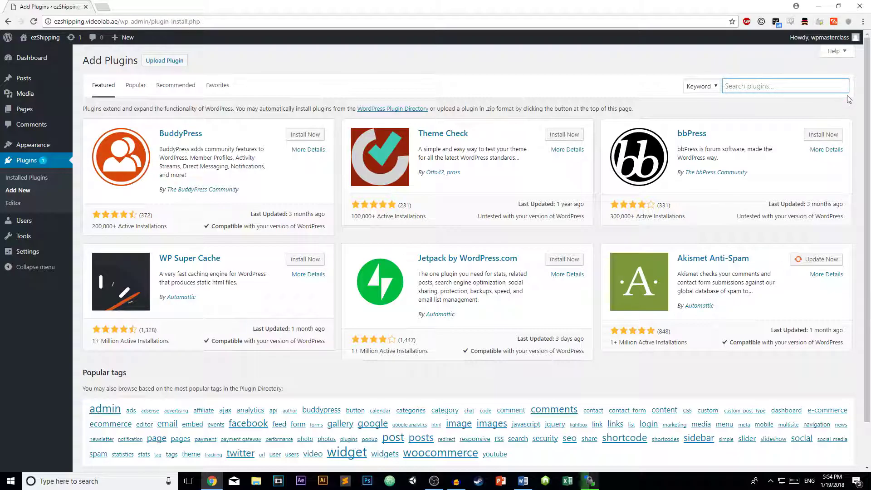
pyautogui.write('page builder')
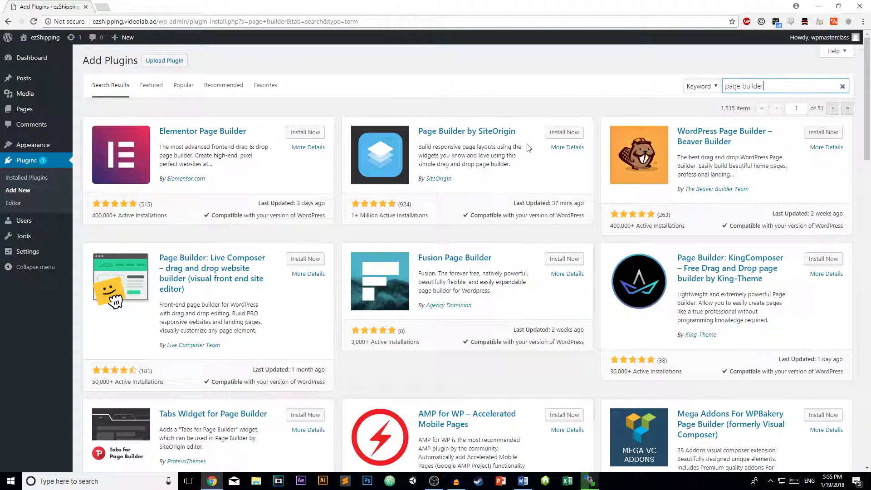
pyautogui.click(562, 134)
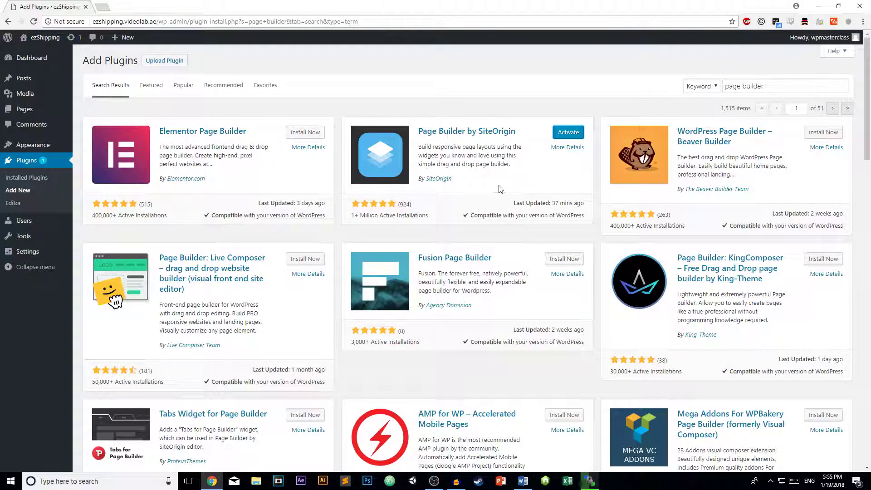
pyautogui.click(567, 134)
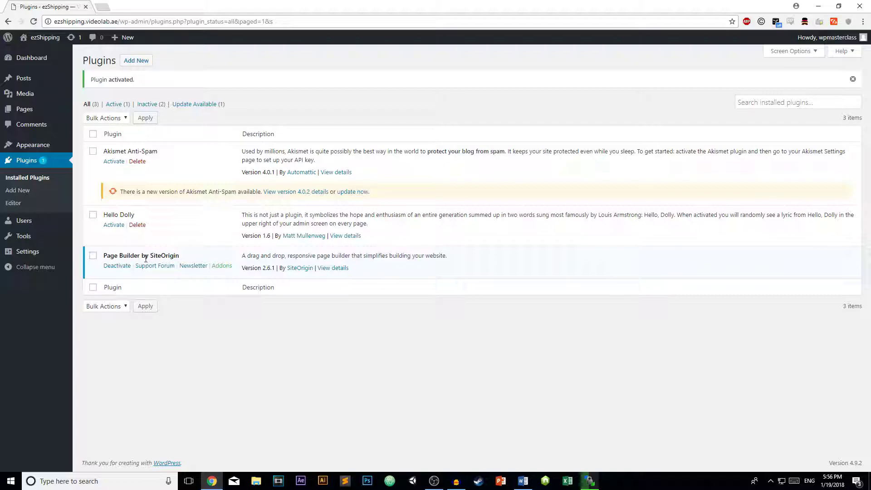
# - Search the plugin directory for "child themify", and install and activate the Child Themify plugin
pyautogui.click(28, 190)
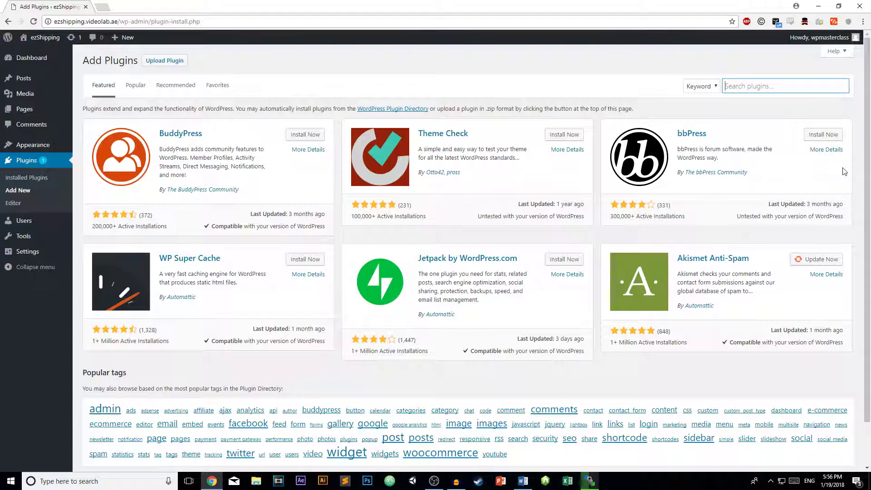
pyautogui.write('child themify')
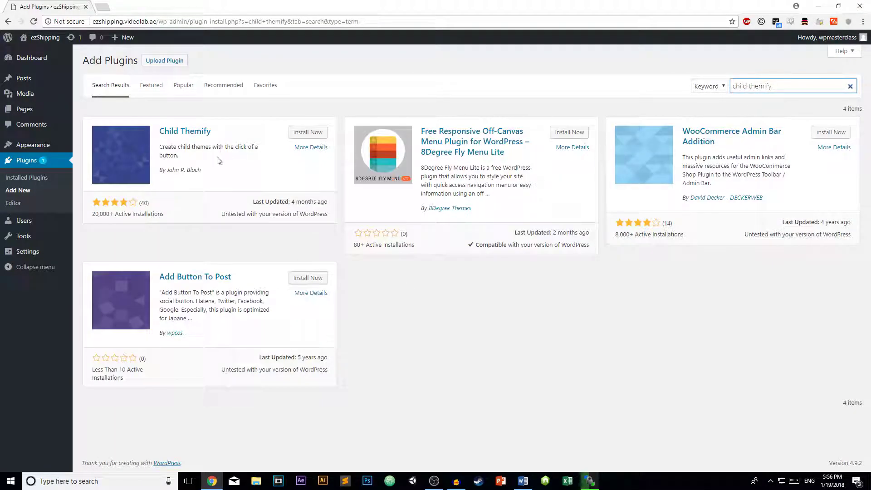
pyautogui.click(298, 136)
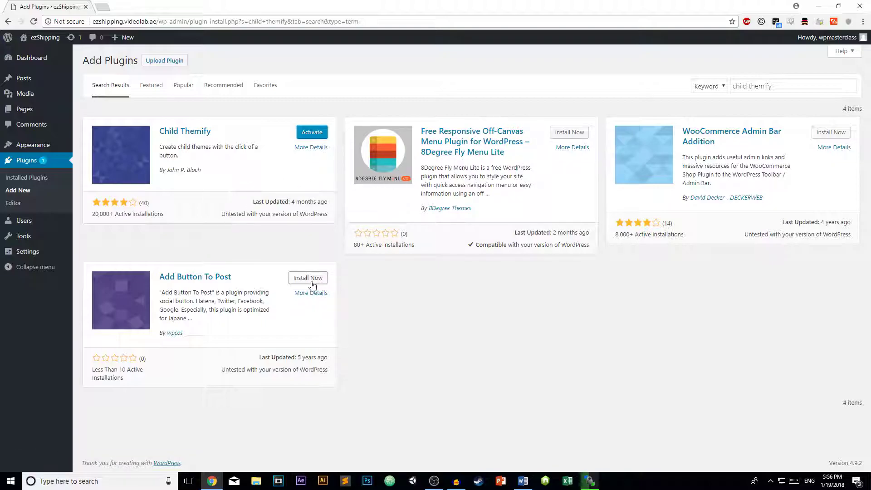
pyautogui.click(312, 132)
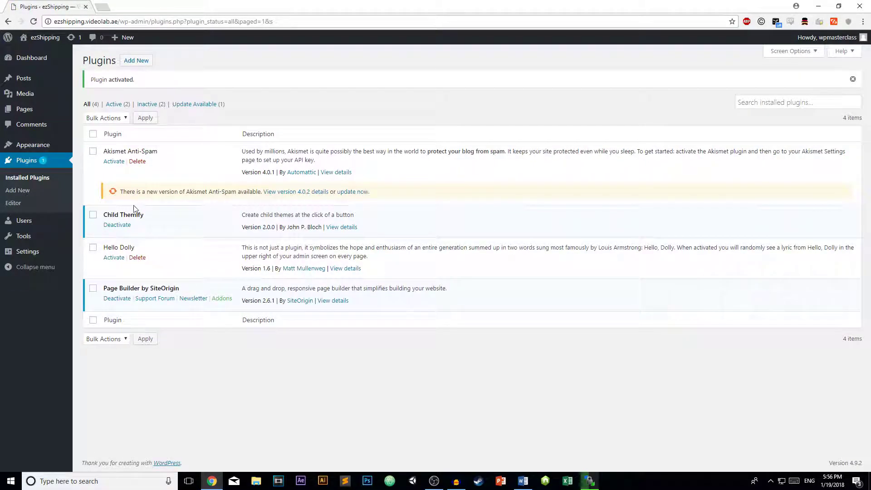
# - Search the plugin directory for "contact form builder", and install and activate Contact Form by WPForms
pyautogui.click(17, 190)
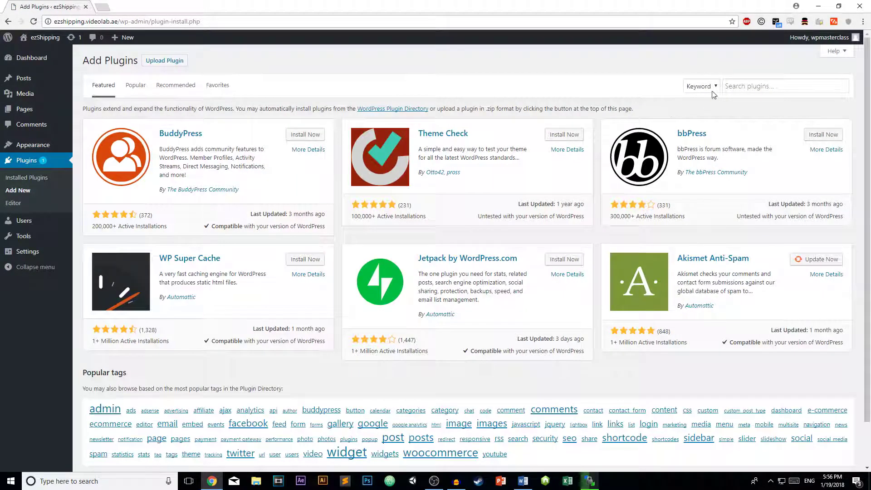
pyautogui.write('conta')
pyautogui.write('ct from')
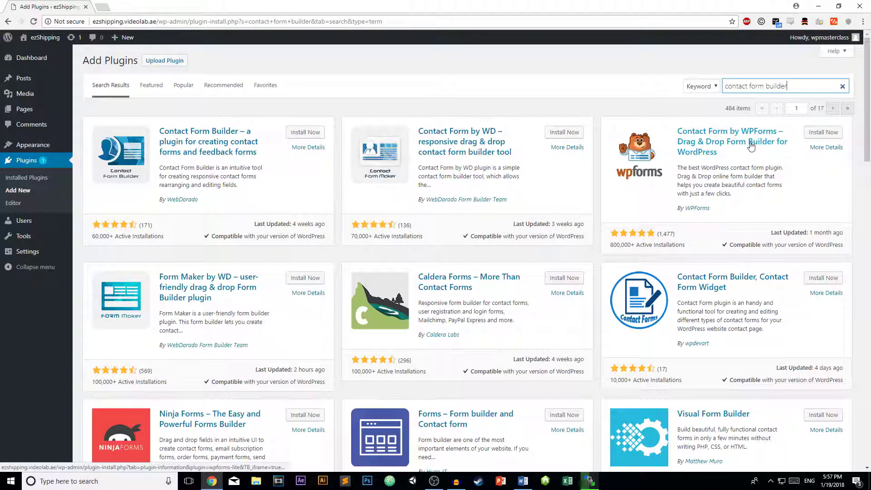
pyautogui.click(832, 132)
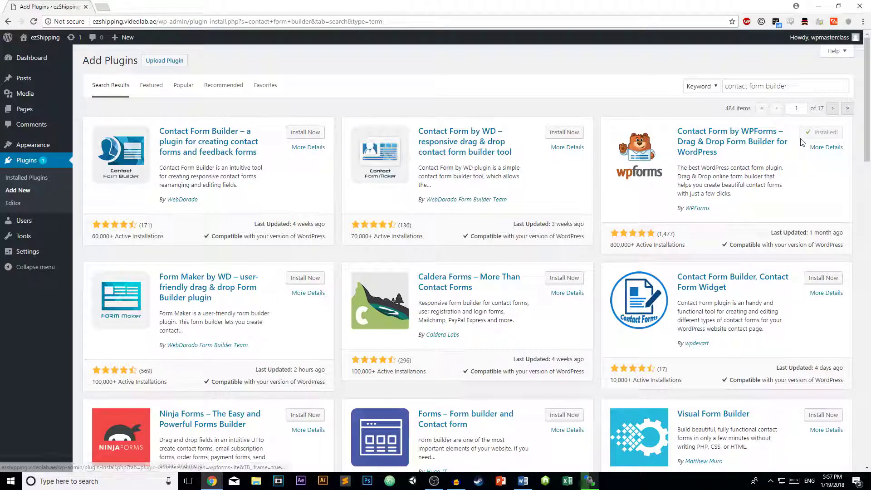
pyautogui.click(715, 157)
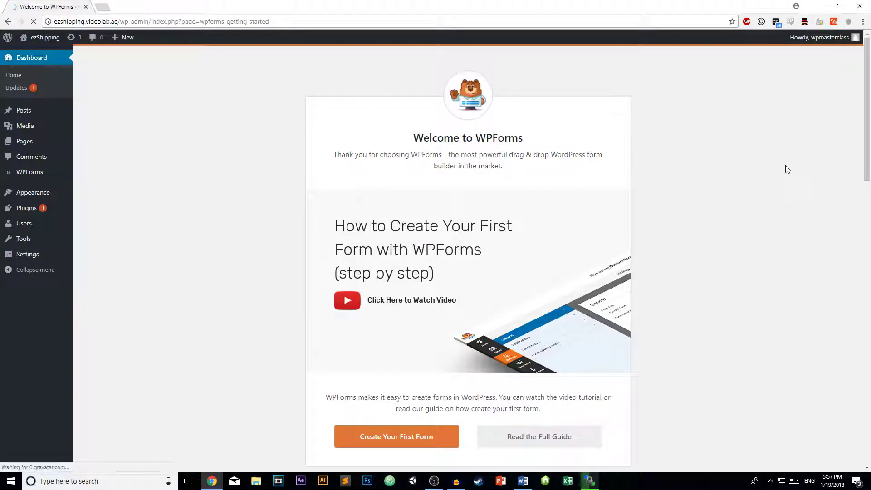
# - Skim the WPForms welcome page and return to the list of installed plugins
pyautogui.scroll(-5, 471, 159)
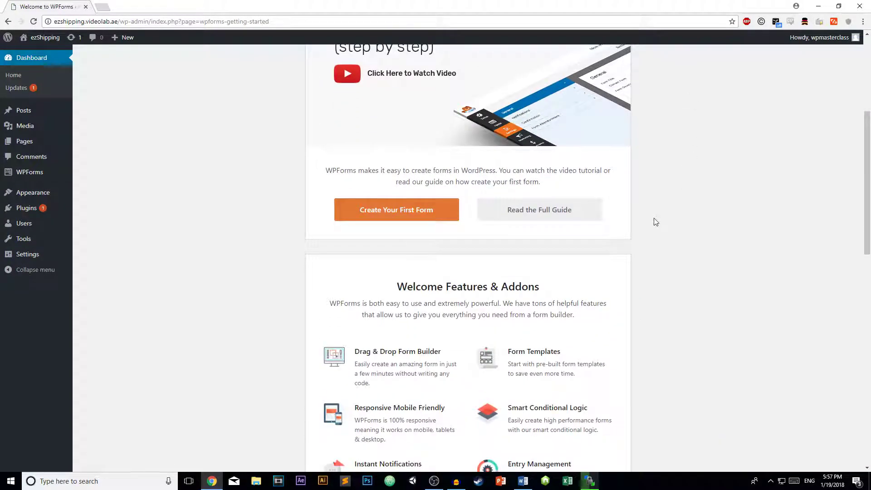
pyautogui.scroll(-4, 636, 210)
pyautogui.scroll(-10, 637, 210)
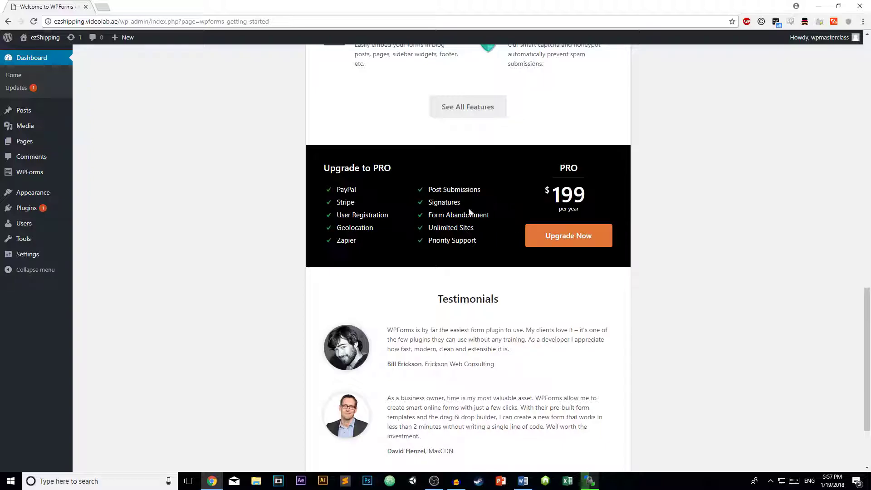
pyautogui.scroll(19, 485, 249)
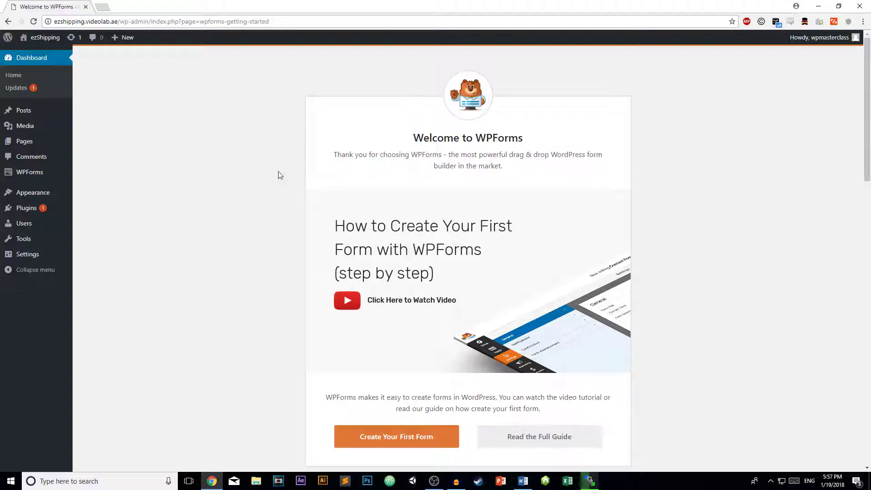
pyautogui.moveTo(19, 213)
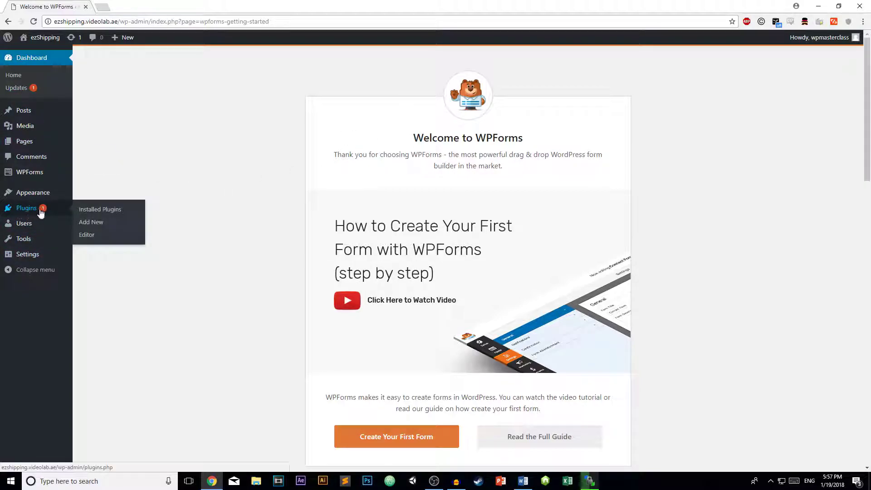
pyautogui.click(93, 211)
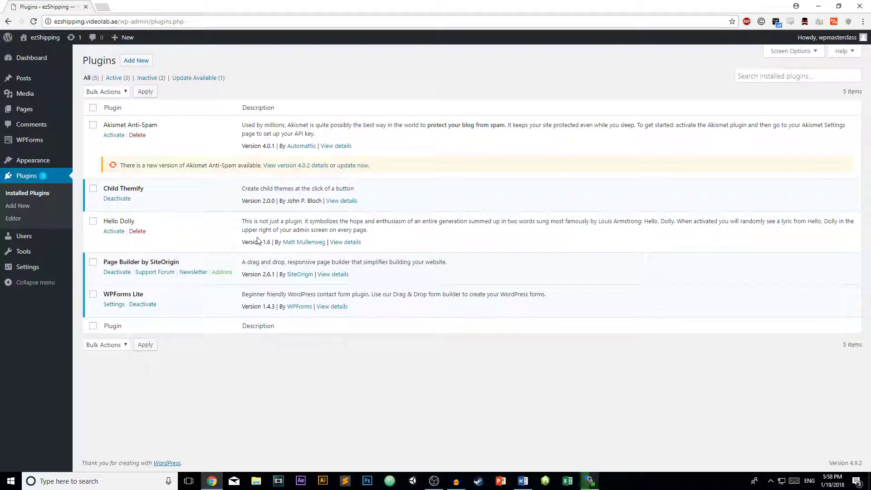
# - Delete the inactive Akismet Anti-Spam and Hello Dolly plugins together with a bulk action
pyautogui.click(137, 231)
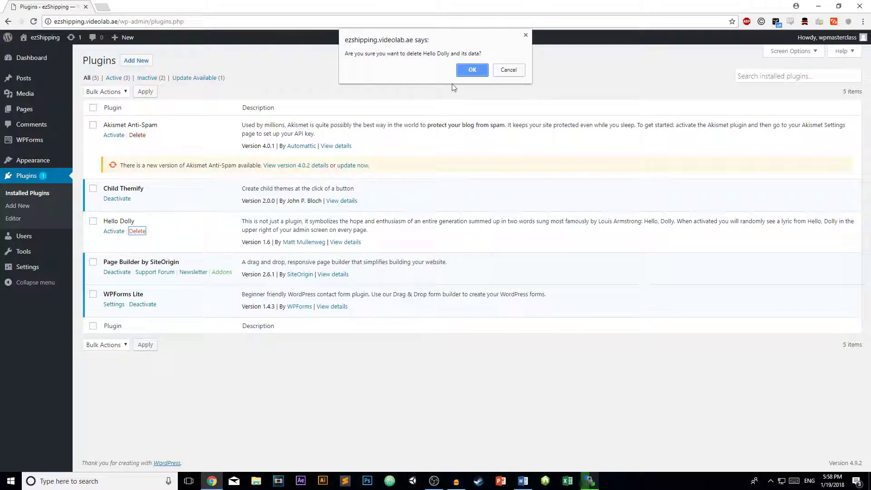
pyautogui.click(512, 70)
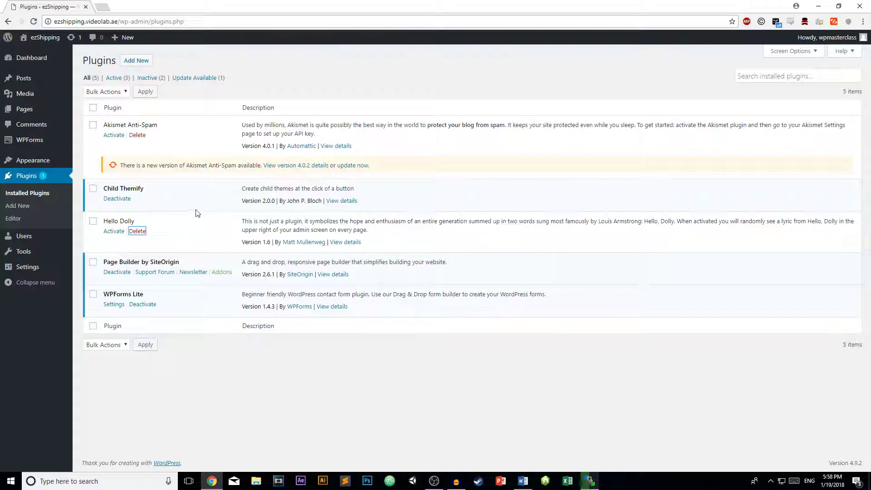
pyautogui.click(93, 125)
pyautogui.click(94, 222)
pyautogui.click(115, 92)
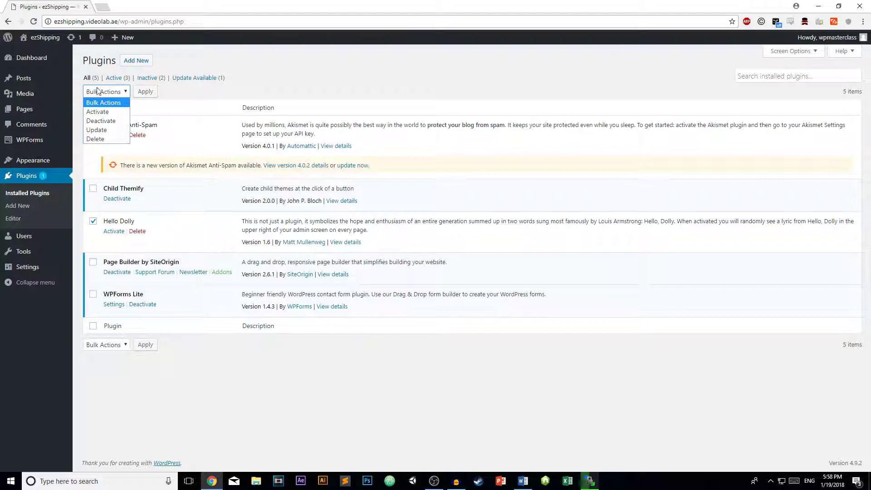
pyautogui.click(102, 139)
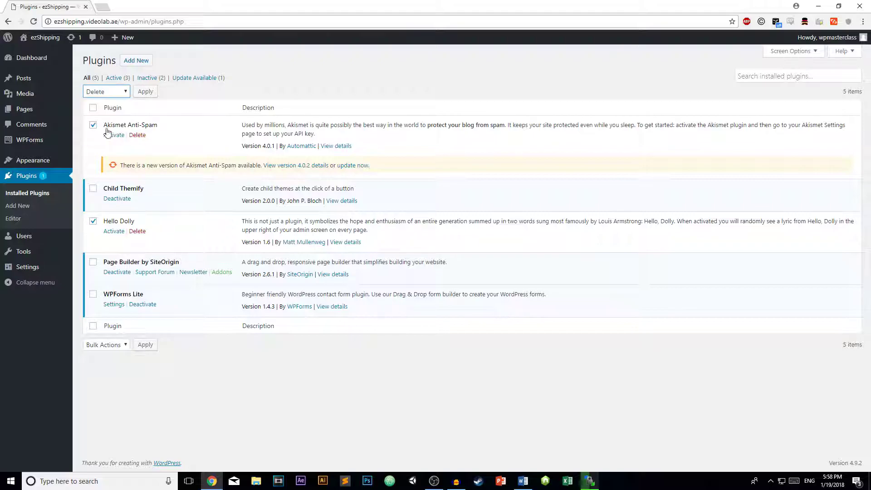
pyautogui.click(145, 92)
pyautogui.click(472, 71)
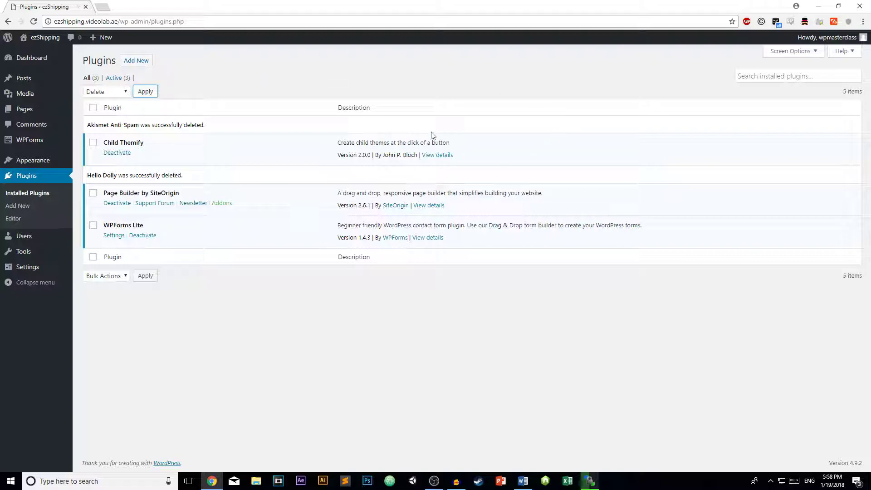
# - Open the form for uploading a plugin in .zip format
pyautogui.click(22, 206)
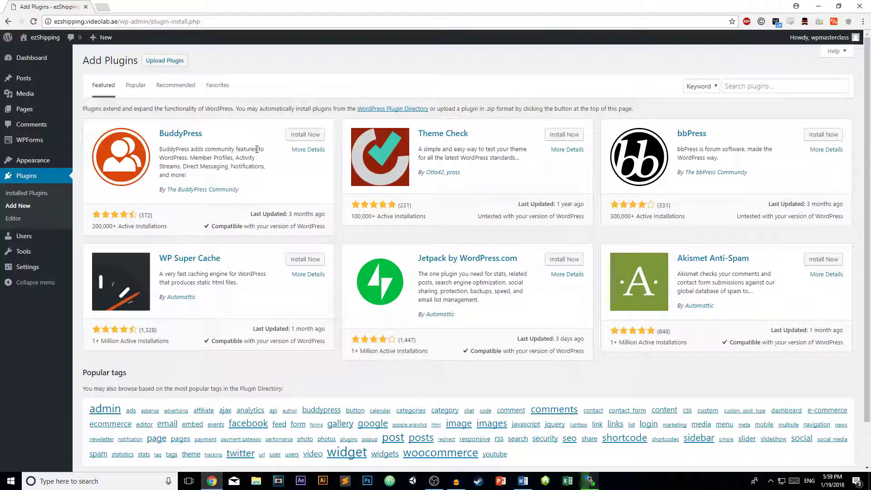
pyautogui.click(168, 63)
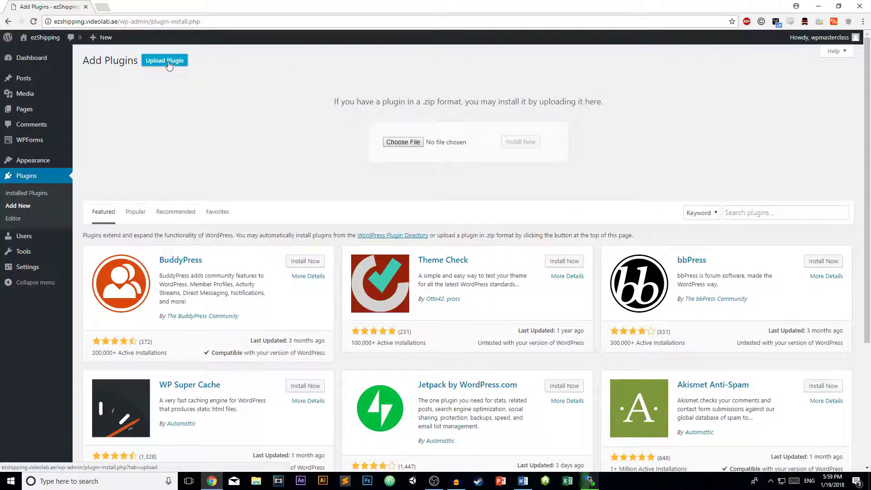